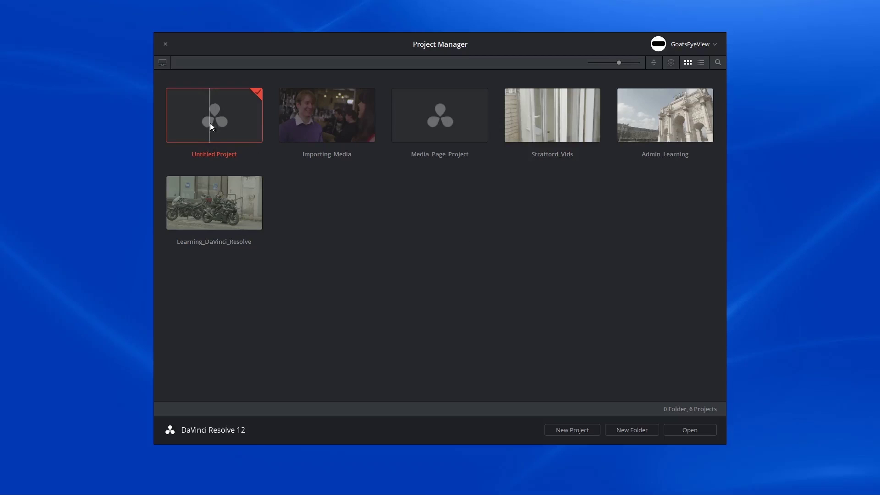
Create a new project and add Rushes with its subfolders as media pool bins, matching the clips' frame rate.
left_click(581, 429)
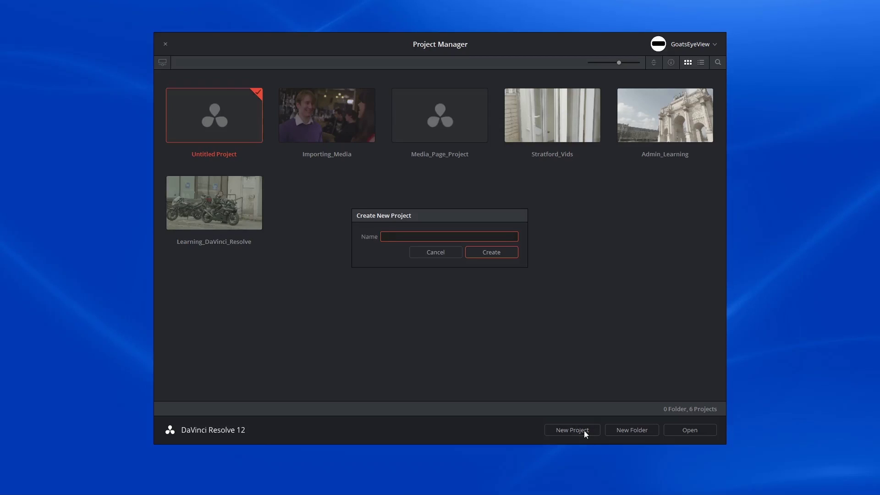
key("Return")
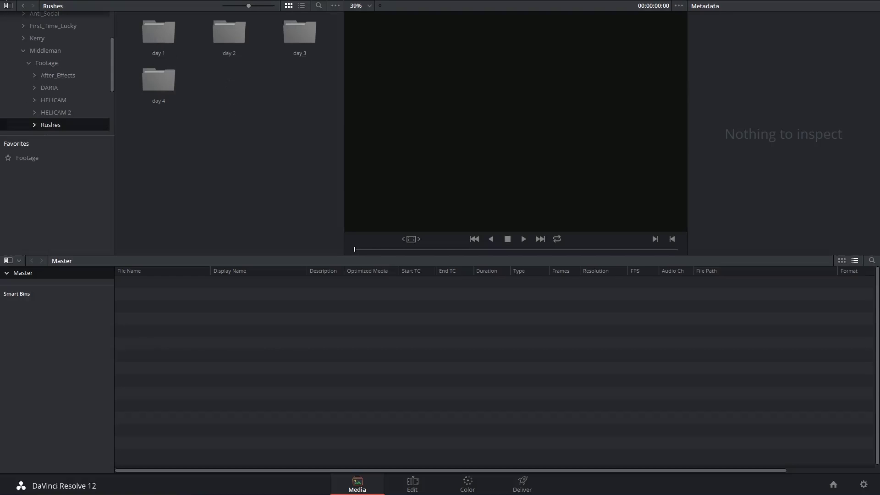
left_click(23, 7)
right_click(225, 80)
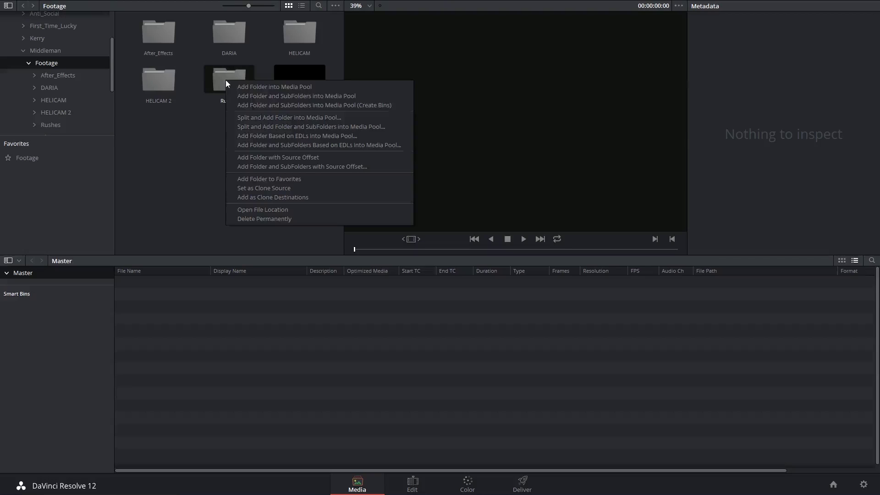
left_click(240, 105)
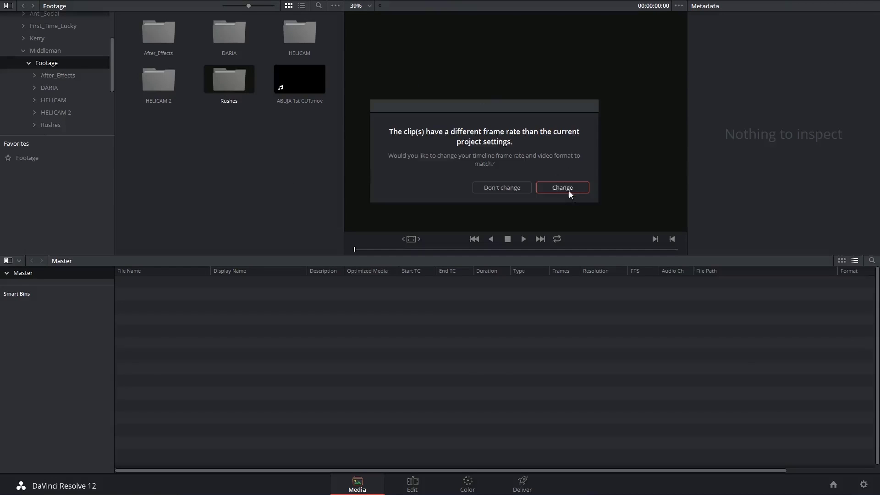
left_click(565, 194)
Collapse the Rushes day bins, view the 2014-12-04_02-35-08 bin, and save the project.
left_click(18, 310)
left_click(12, 298)
left_click(13, 309)
left_click(26, 322)
left_click(12, 322)
left_click(13, 335)
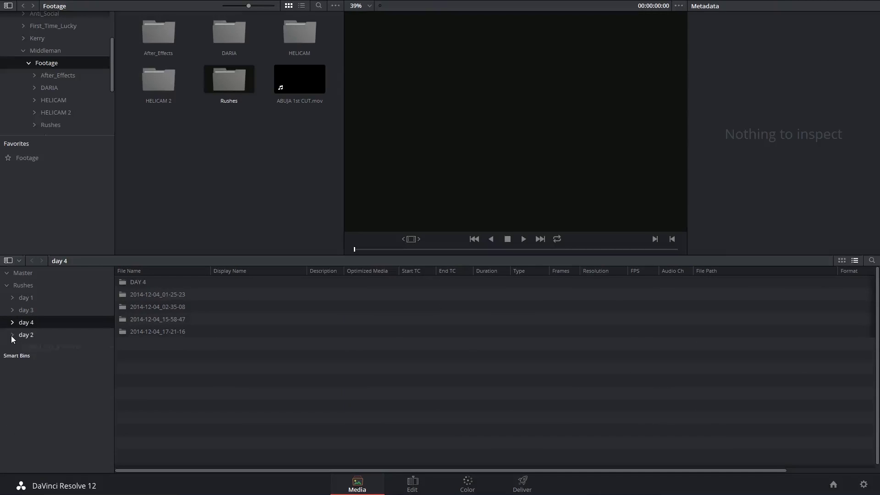
left_click(23, 285)
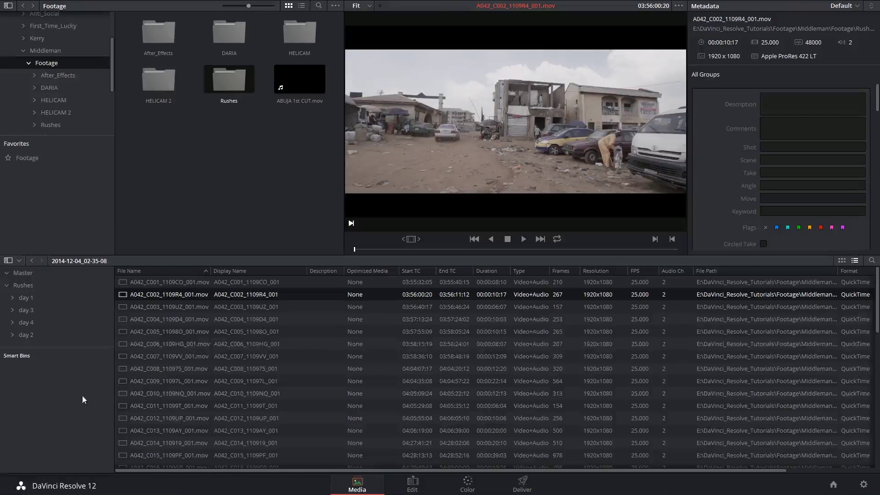
key("ctrl+s")
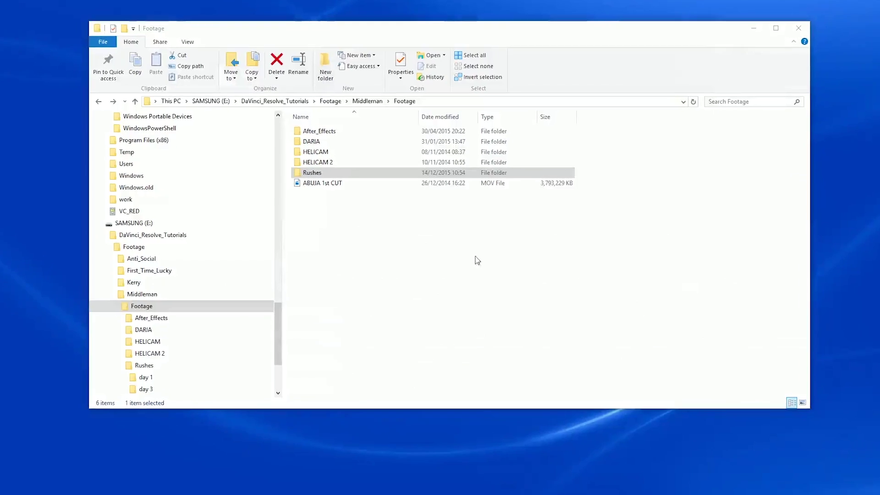
Inside the Rushes folder, rename the day 4 folder to Day_04.
double_click(318, 172)
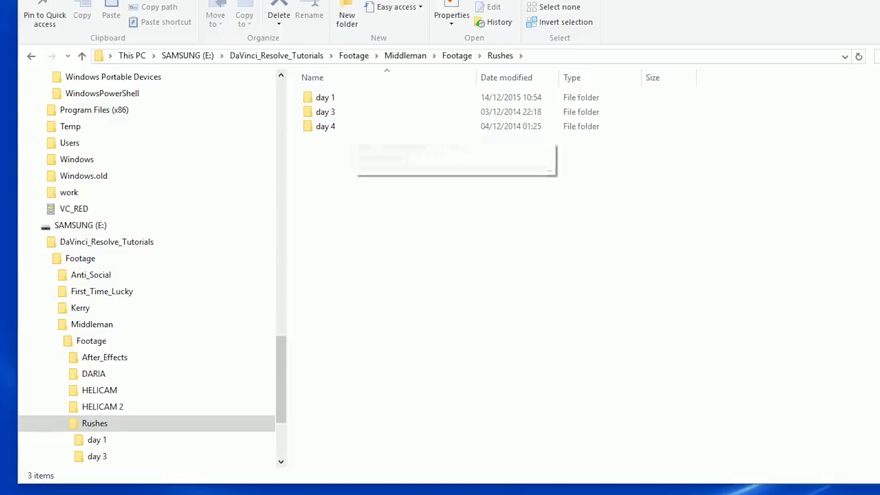
left_click(328, 145)
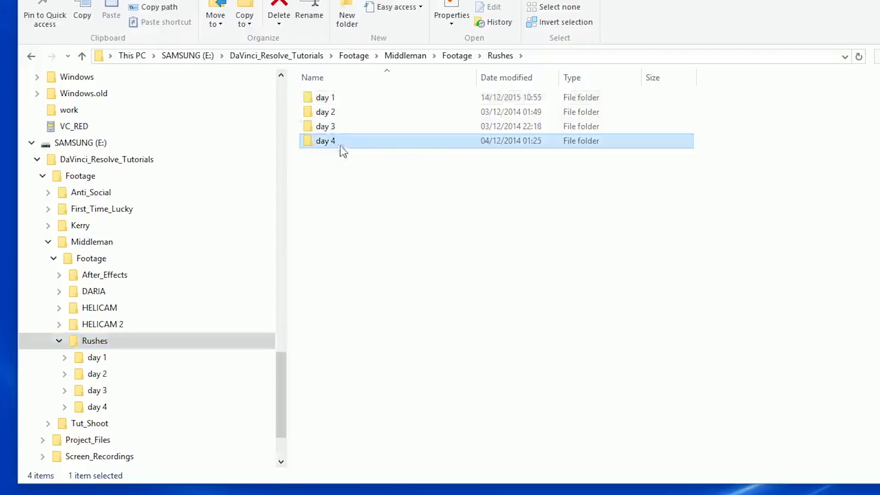
key("F2")
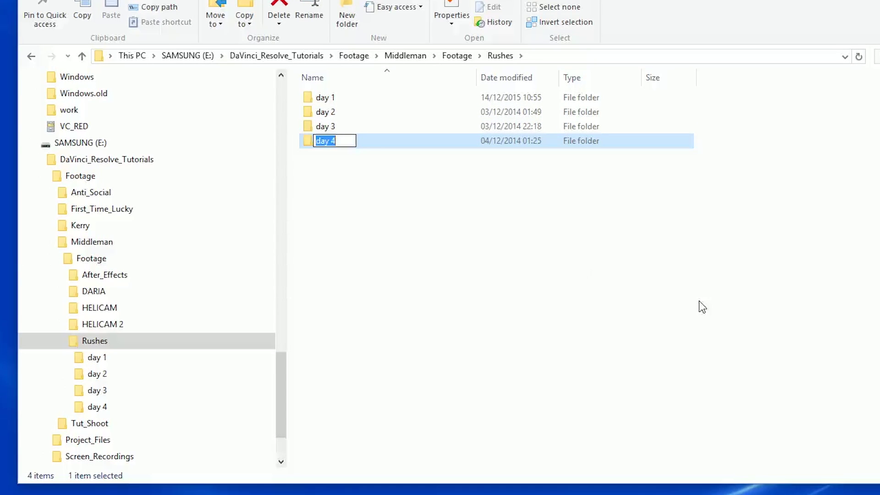
type("Day_04")
key("Return")
Move day 2 into day 1, and move 2014-12-04_00-30-14 from day 3 up into Rushes.
left_click(328, 115)
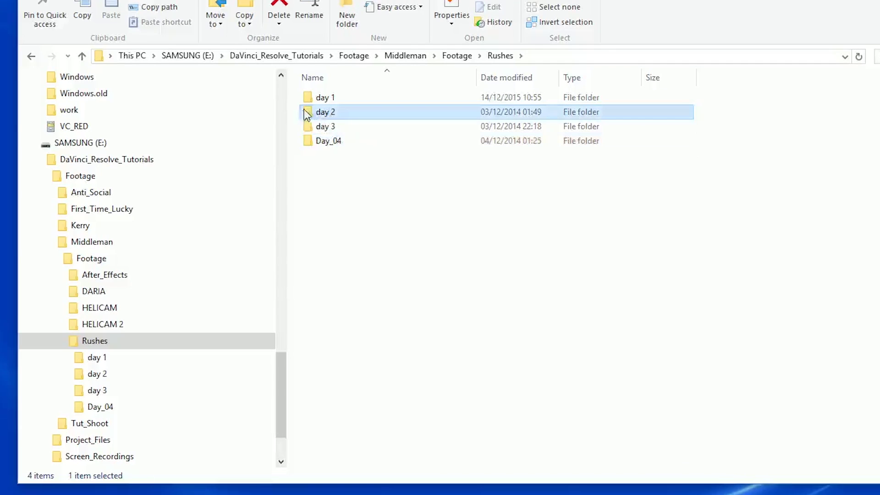
left_click_drag(307, 110, 306, 95)
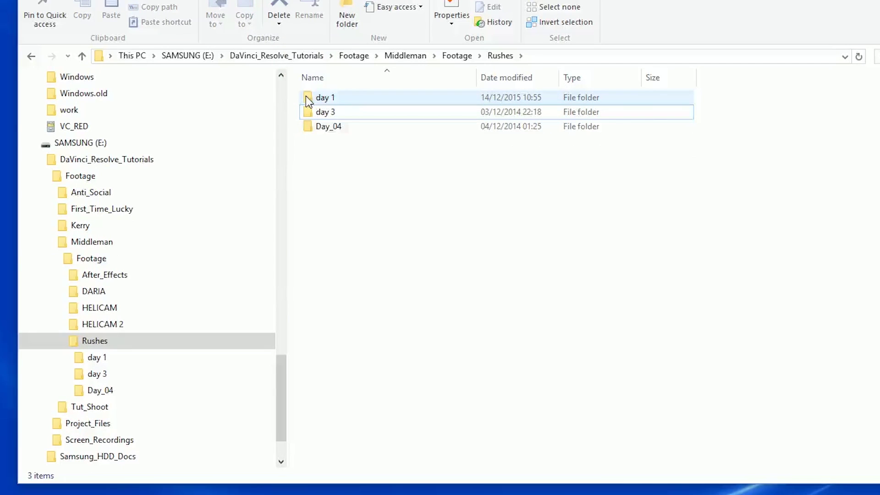
left_click(334, 116)
double_click(328, 113)
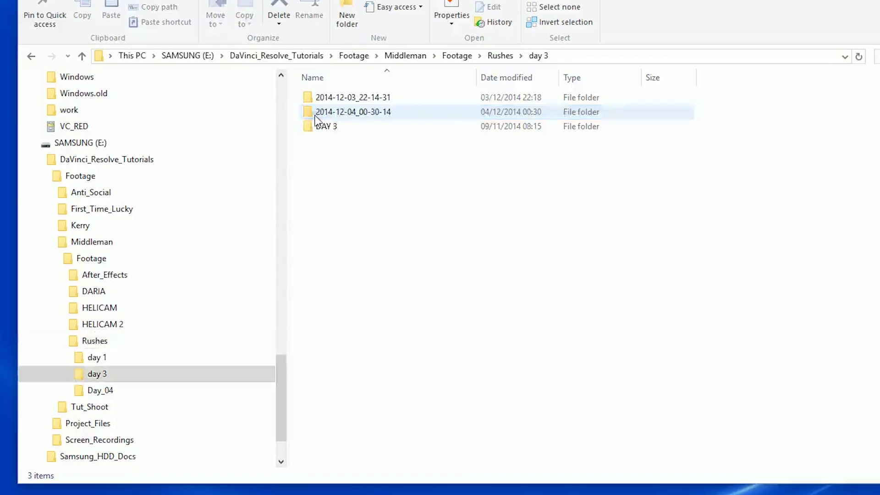
left_click_drag(337, 113, 138, 340)
left_click(139, 340)
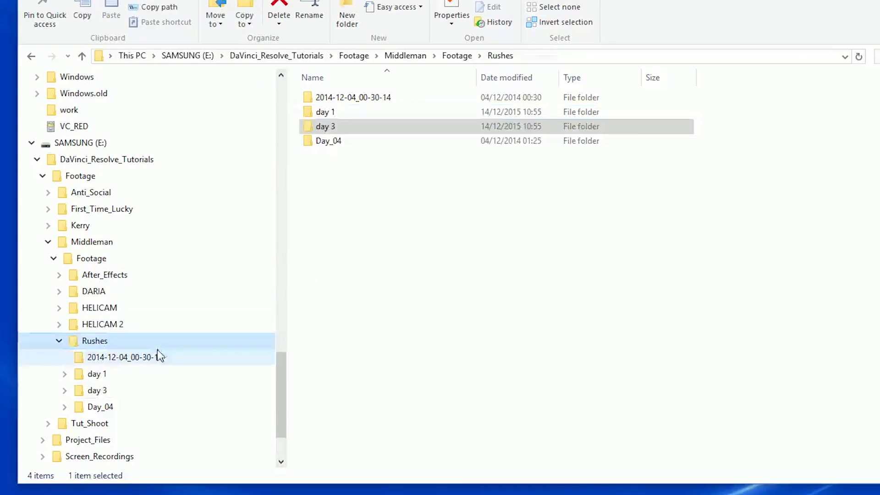
left_click(334, 123)
Move the Rushes folder up into Middleman beside Footage.
left_click(97, 344)
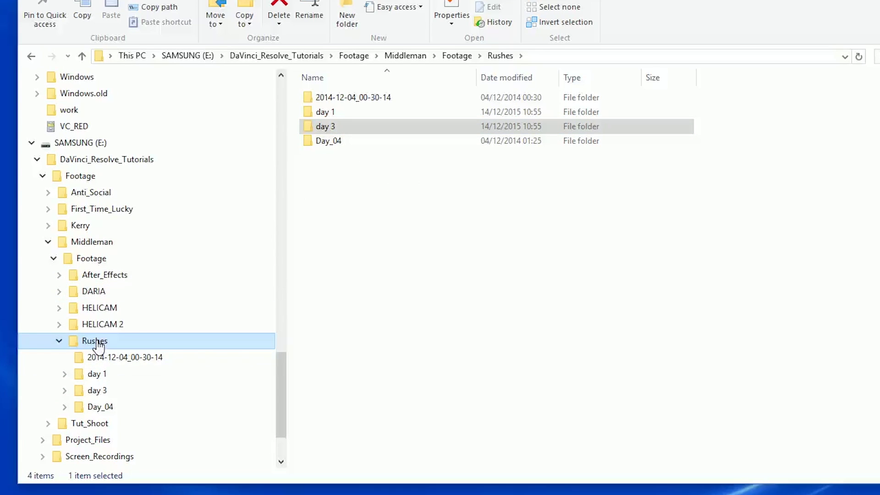
left_click_drag(98, 346, 93, 246)
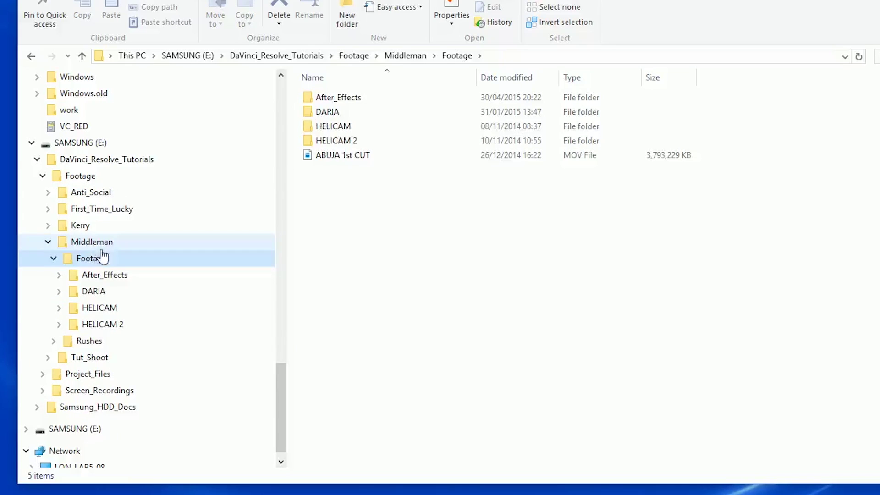
left_click(104, 245)
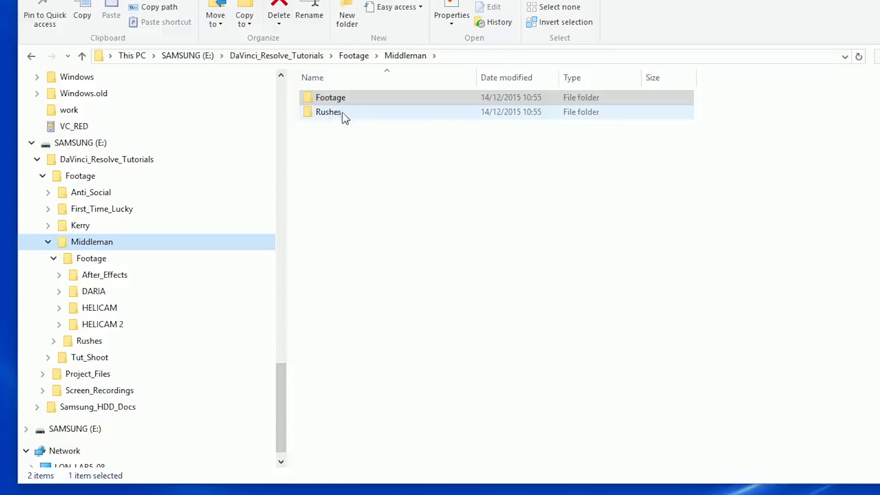
left_click(390, 173)
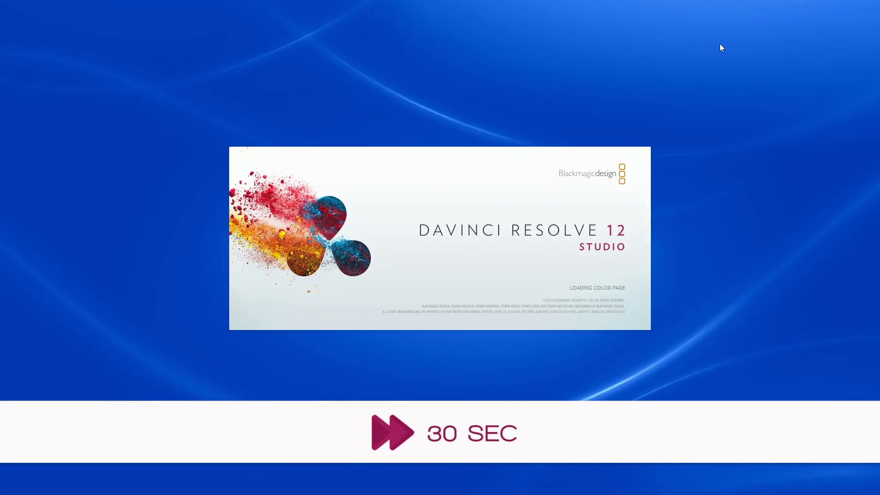
Reopen the project and inspect the A035 clips in the day 1 bin 2014-12-02_23-49-55.
key("Return")
key("Return")
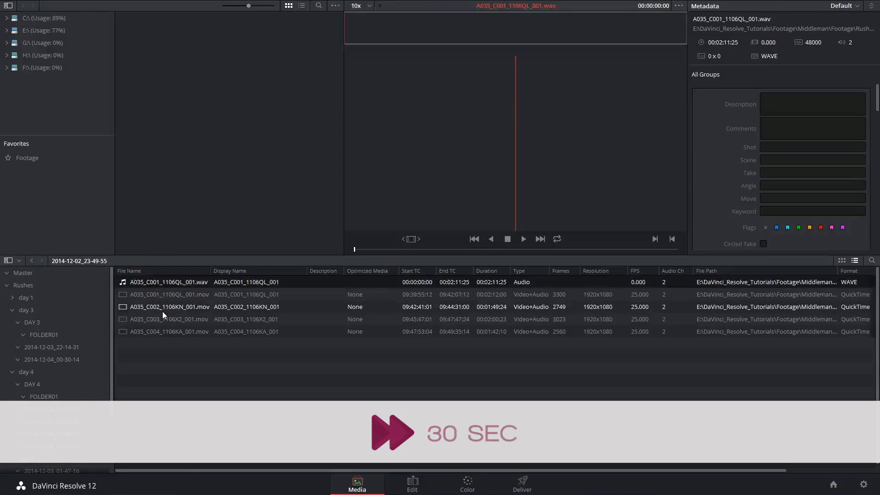
left_click(51, 297)
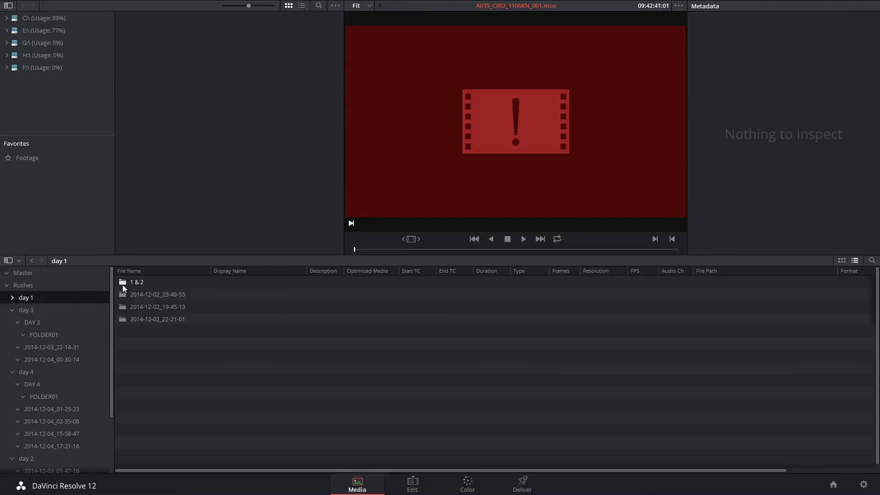
double_click(144, 298)
left_click(161, 316)
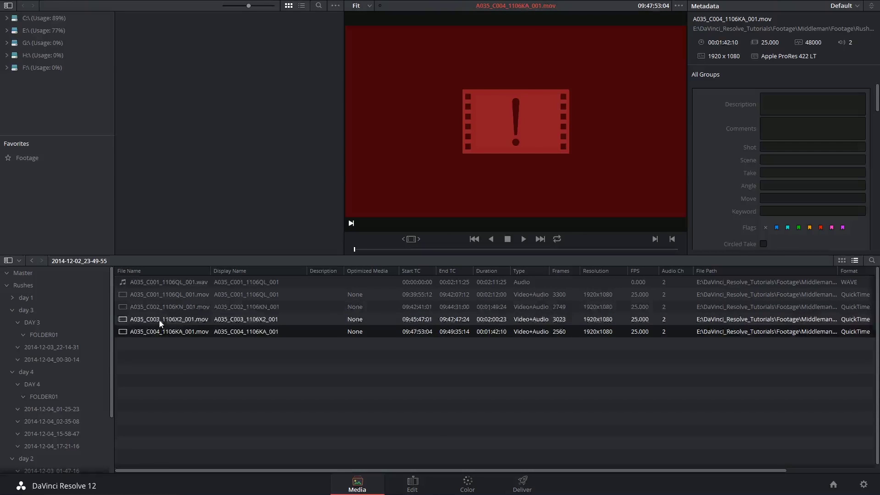
left_click(165, 307)
Browse the DAY 3, FOLDER01 and 2014-12-03_22-14-31 bins, then return to the Rushes day folders.
left_click(30, 284)
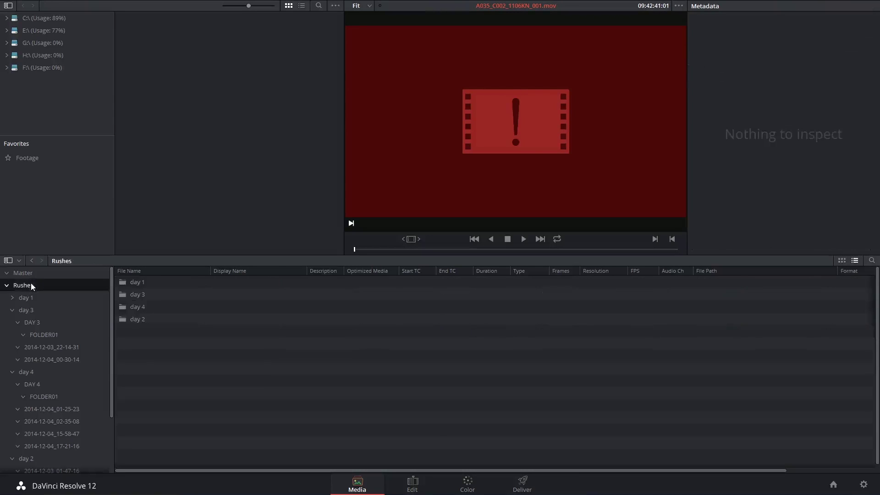
left_click(33, 321)
left_click(28, 310)
left_click(38, 319)
double_click(144, 282)
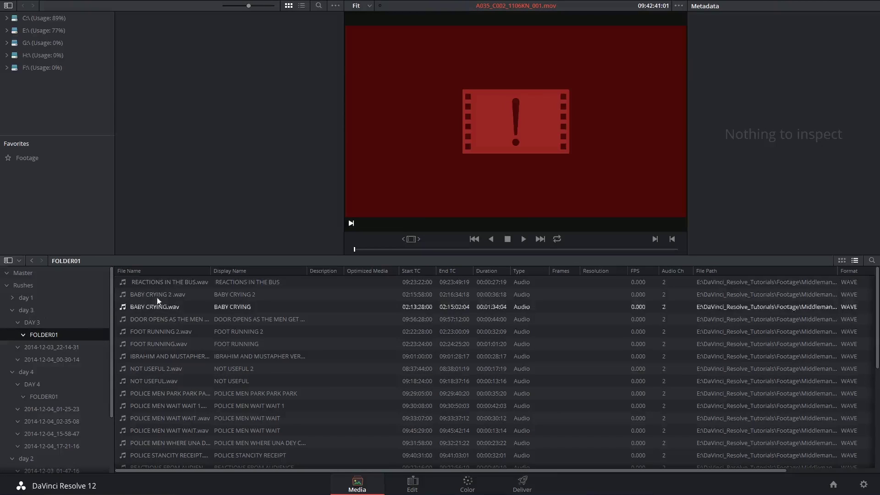
left_click(28, 288)
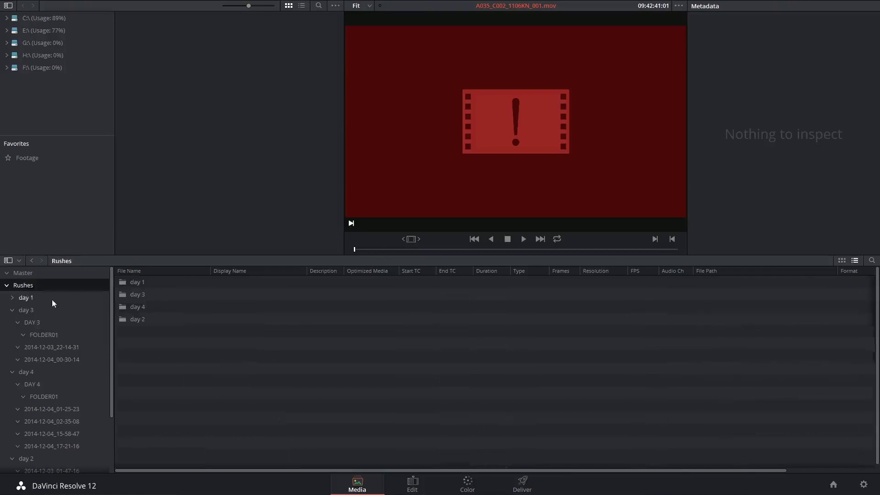
left_click(51, 348)
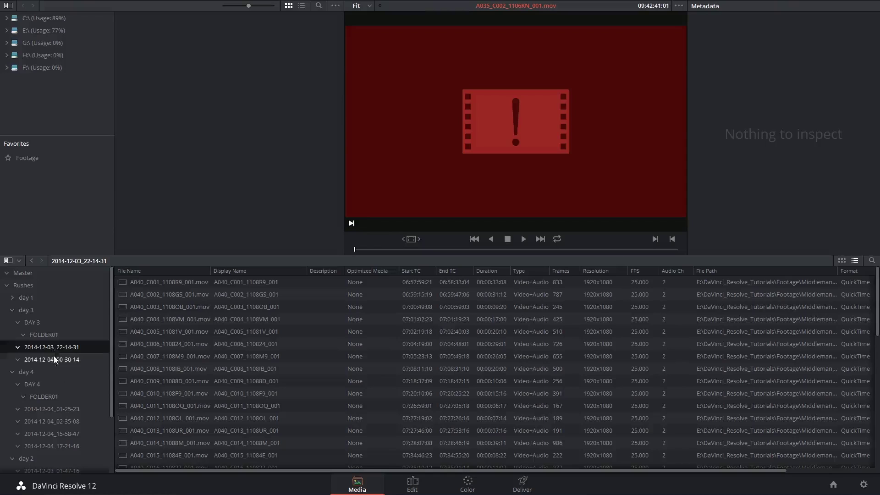
left_click(25, 286)
Collapse the Rushes tree and add a smart bin named All_Media with no criteria.
left_click(7, 285)
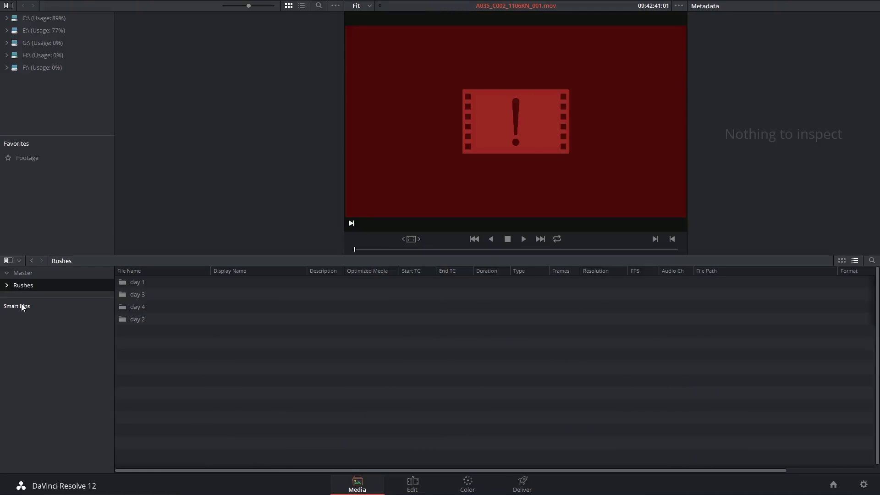
right_click(23, 317)
left_click(47, 334)
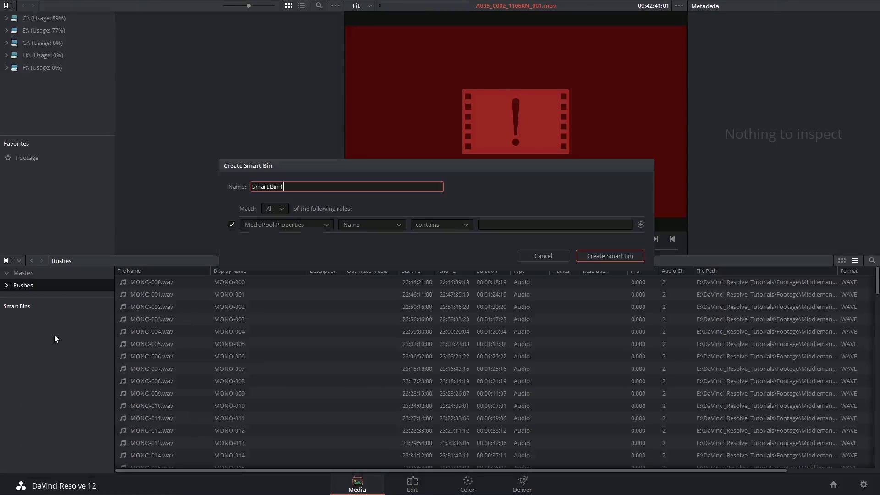
triple_click(303, 186)
type("All_Media")
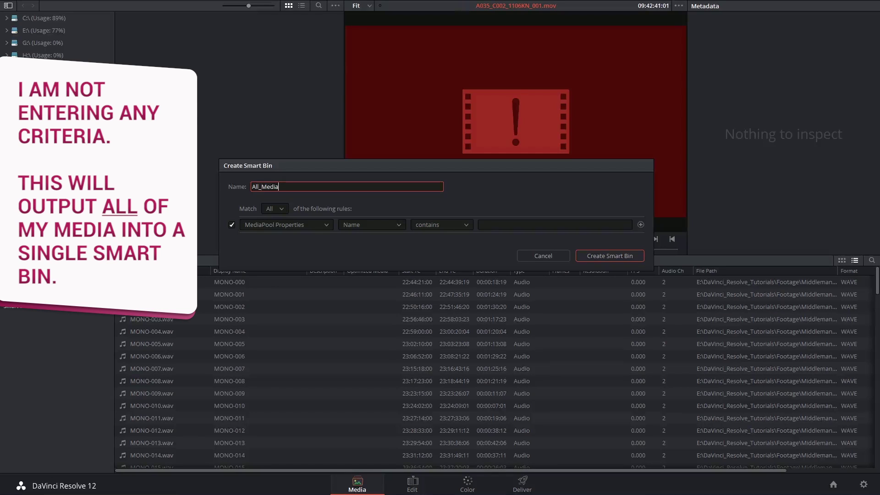
left_click(610, 256)
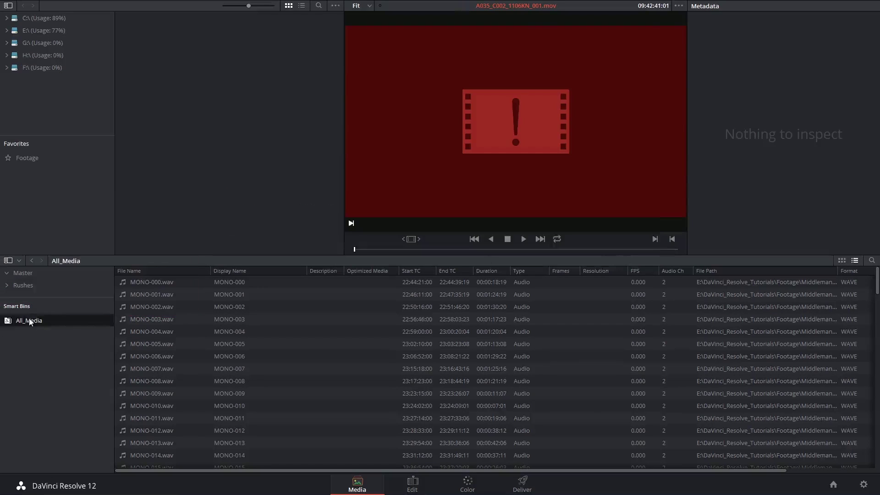
Preview audio and video clips in All_Media, such as A032_C019, to check their offline status.
mouse_move(877, 282)
left_mouse_down()
mouse_move(877, 461)
mouse_move(875, 271)
left_mouse_up()
left_click(147, 295)
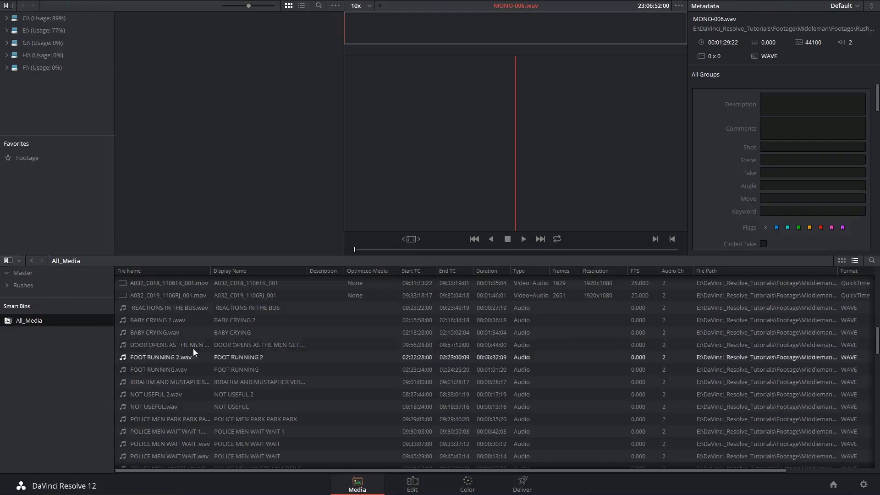
left_click(168, 328)
left_click(174, 297)
scroll(174, 321, "down", 3)
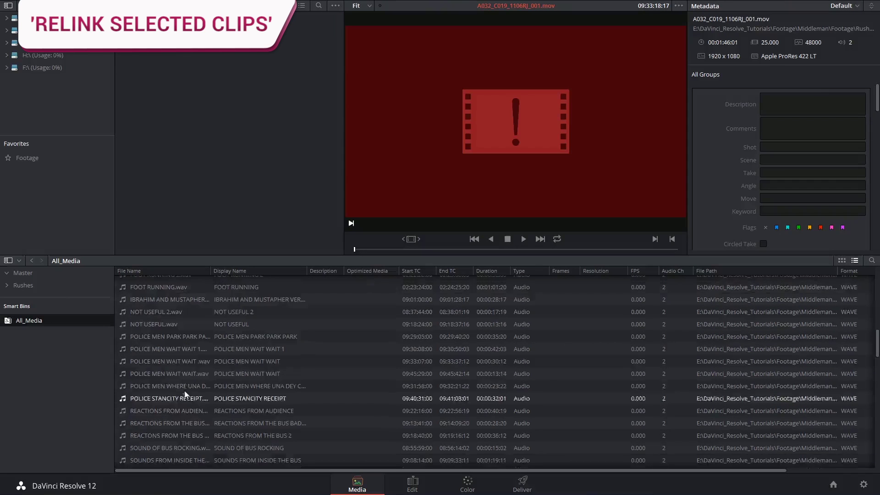
left_click(185, 387)
scroll(185, 387, "down", 3)
left_click(187, 392)
scroll(187, 394, "down", 3)
left_click(177, 380)
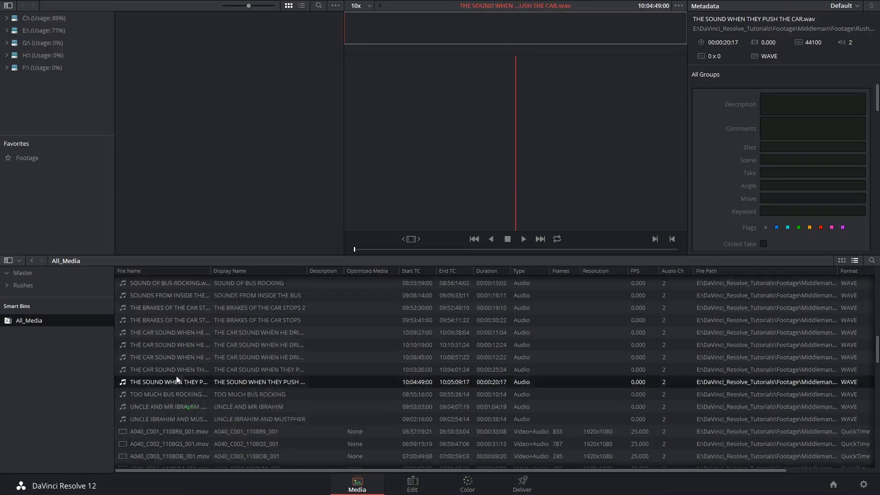
Check the offline A040_C008_1108IB_001 clip, then select all clips and bring up their actions menu.
scroll(272, 417, "down", 5)
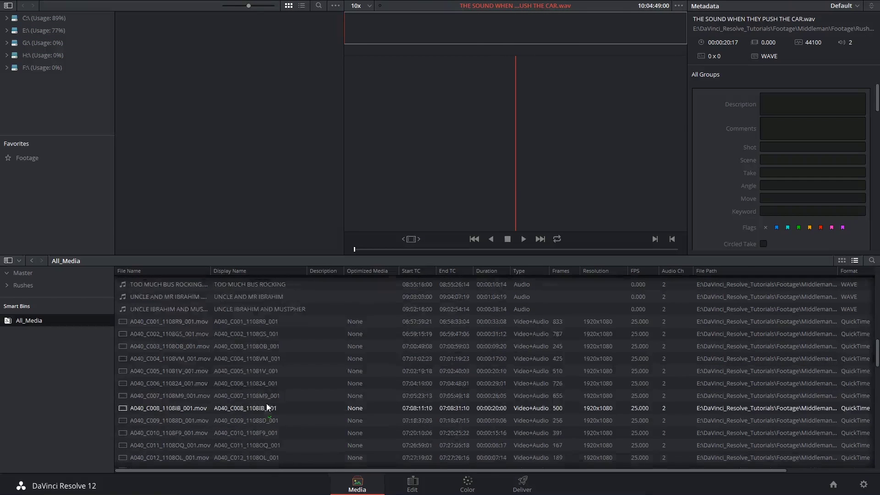
left_click(143, 353)
key("ctrl+a")
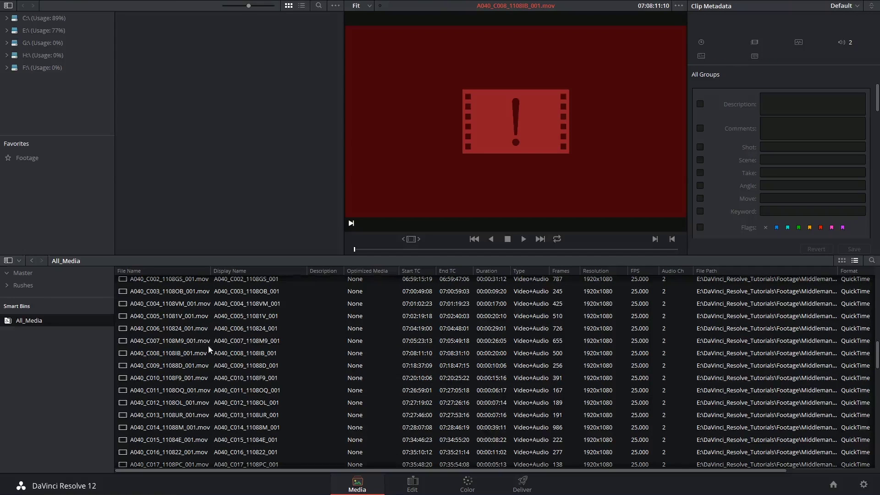
right_click(183, 340)
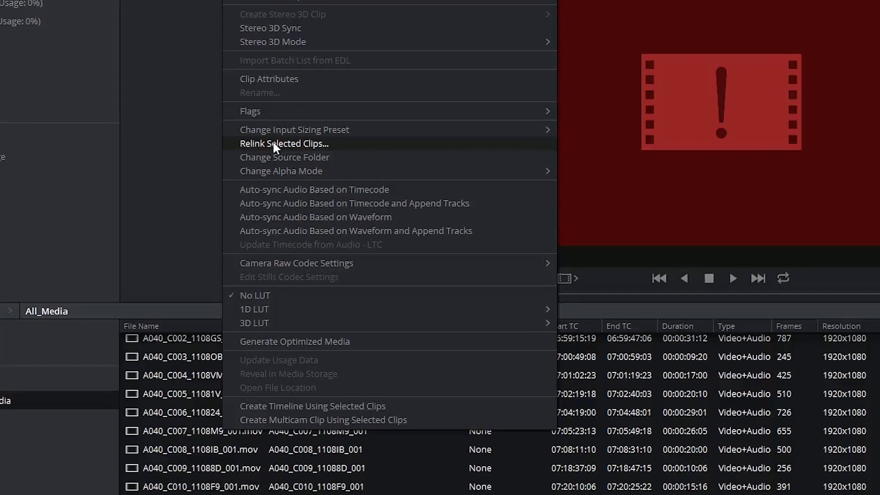
Relink the selected clips to E:\DaVinci_Resolve_Tutorials\Footage\Middleman\Rushes.
left_click(274, 145)
left_click(452, 140)
left_click(458, 161)
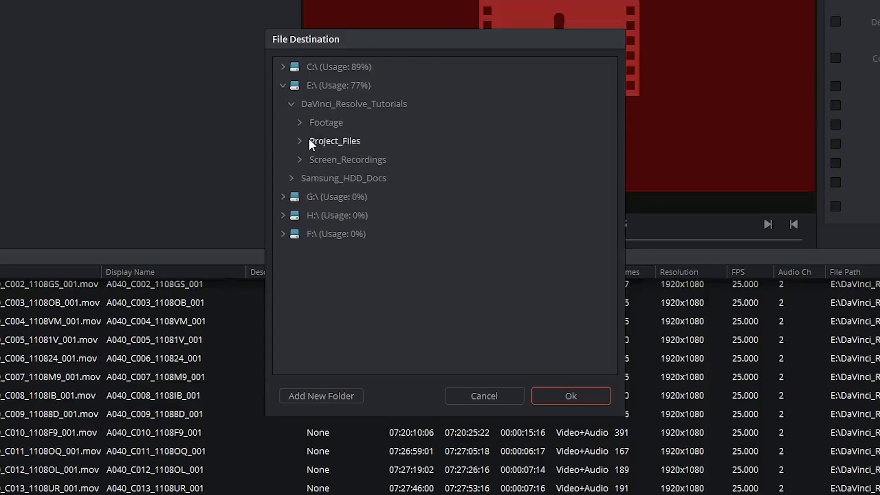
left_click(299, 122)
left_click(307, 196)
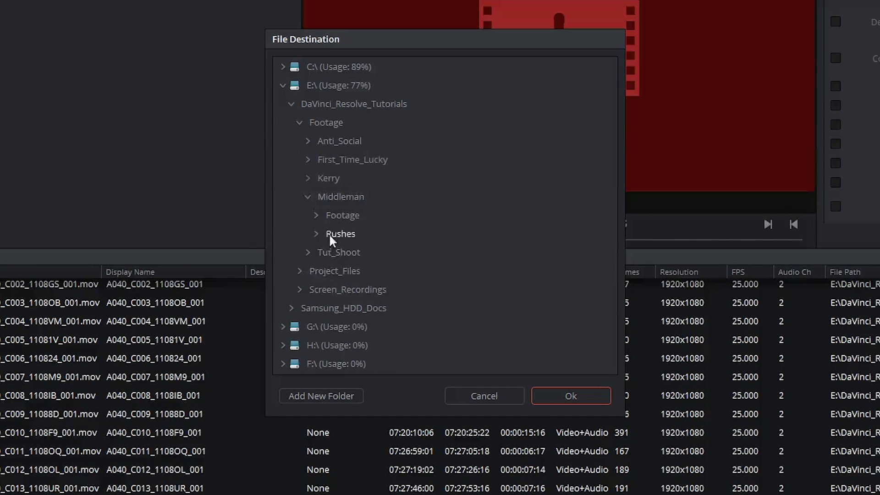
left_click(350, 234)
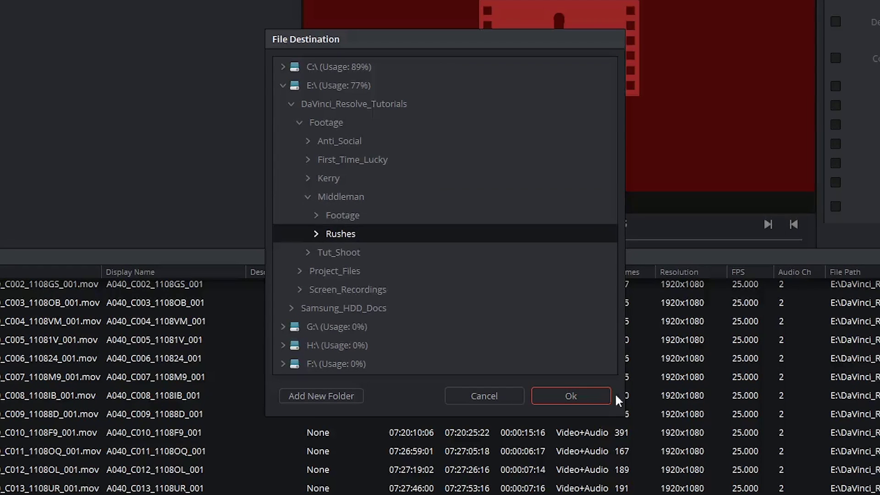
left_click(570, 397)
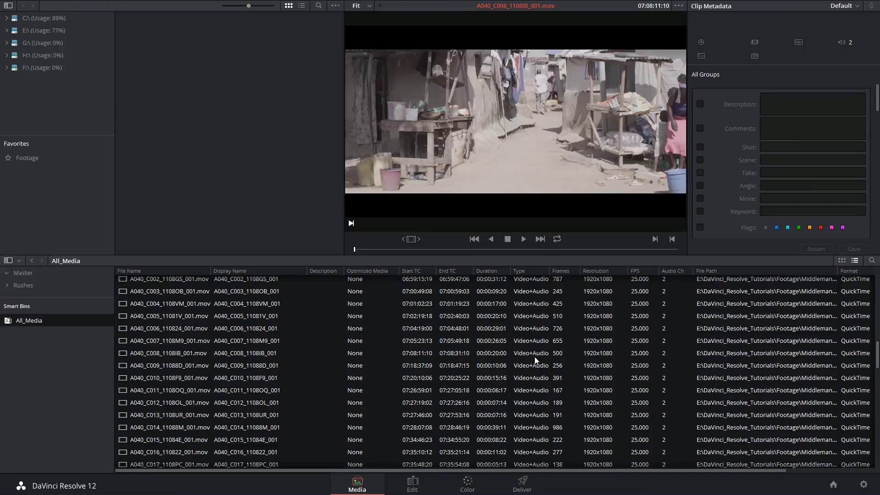
Verify A032_C014, FOOT RUNNING.wav, SOUNDS FROM INSIDE THE BUS.wav and A040_C017 are back online.
scroll(228, 344, "up", 10)
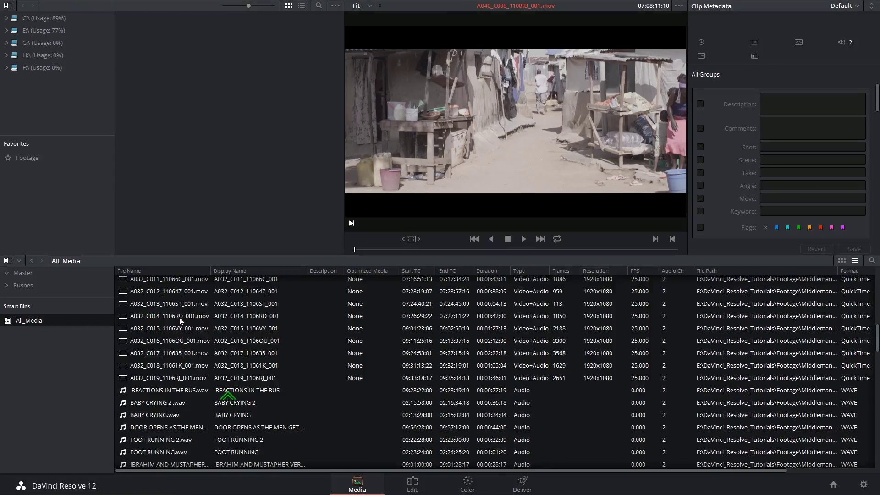
left_click(160, 316)
scroll(160, 314, "down", 5)
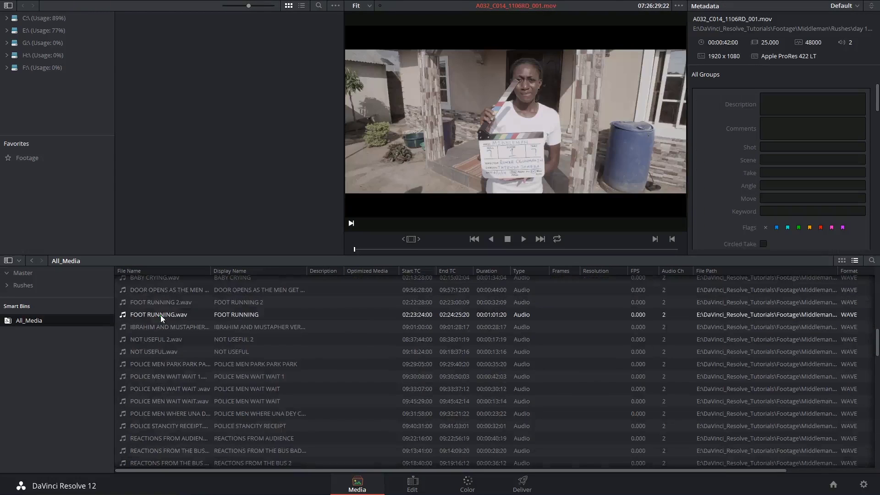
left_click(161, 315)
scroll(165, 317, "down", 3)
left_click(172, 327)
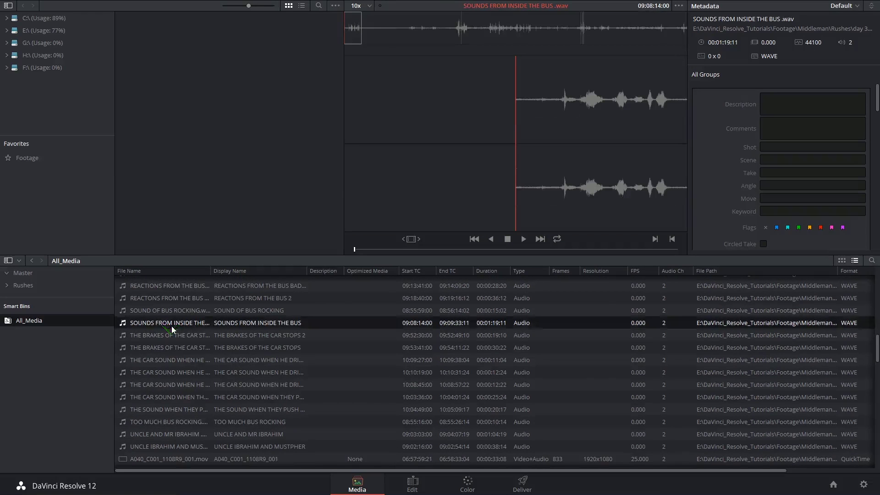
scroll(173, 329, "up", 5)
left_click(172, 327)
Select all clips in All_Media and save the project.
key("ctrl+a")
scroll(170, 328, "up", 7)
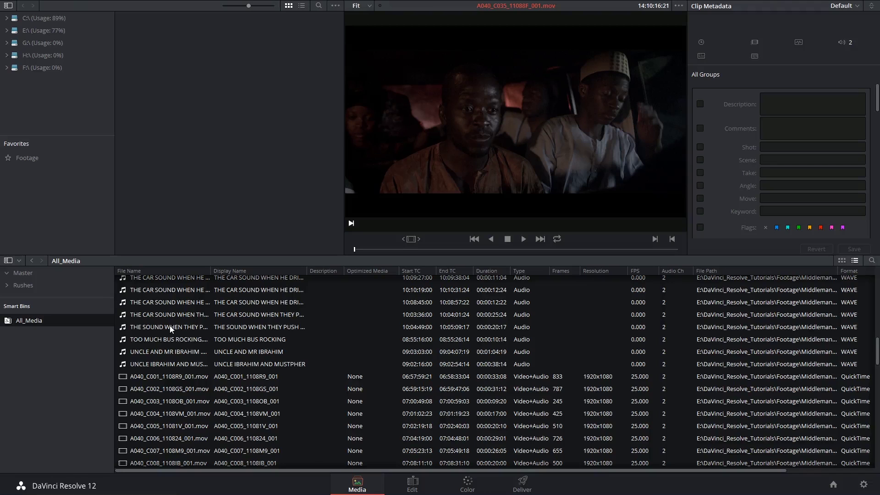
scroll(170, 326, "down", 10)
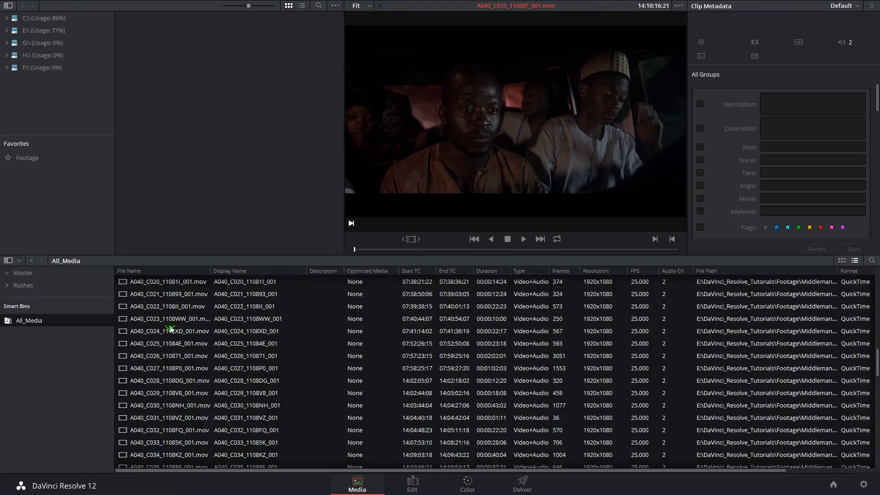
key("ctrl+s")
scroll(169, 329, "down", 3)
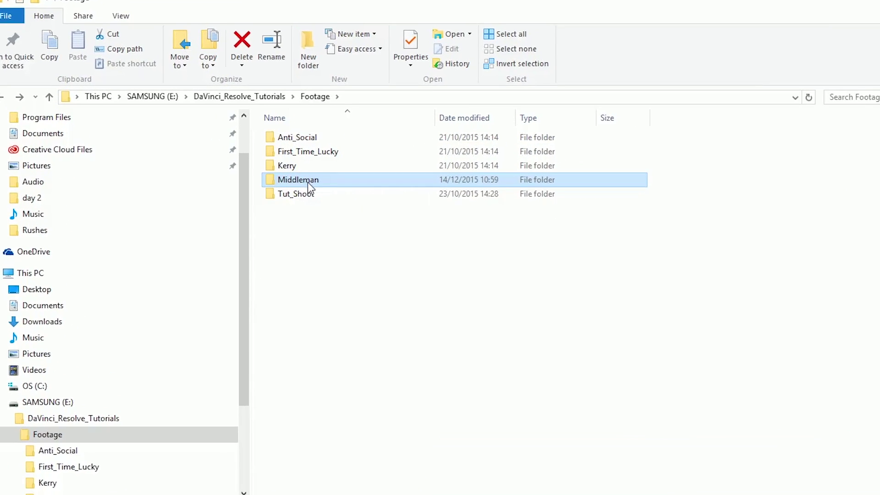
Rename the Middleman folder to Middleman_Film by appending the suffix.
left_click(311, 169)
left_click(323, 169)
type("_Films")
key("Return")
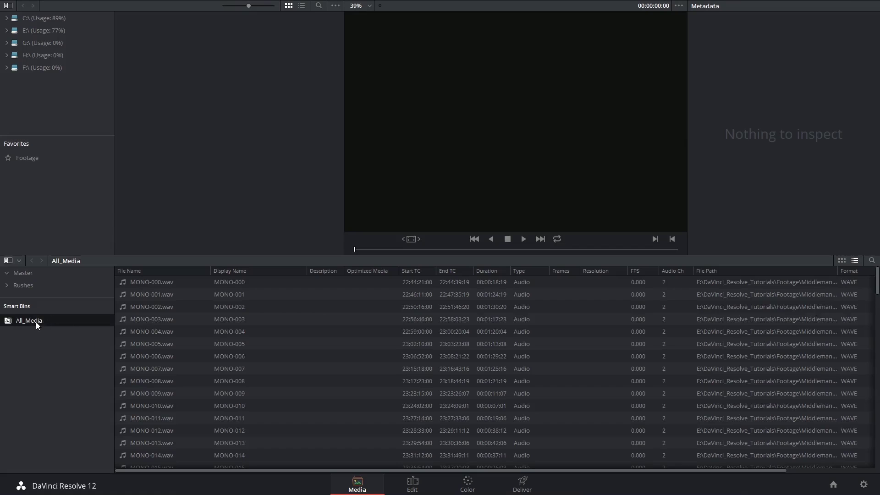
Pick the MONO-002 clip and a video rush, then select every clip in All_Media.
left_click(171, 310)
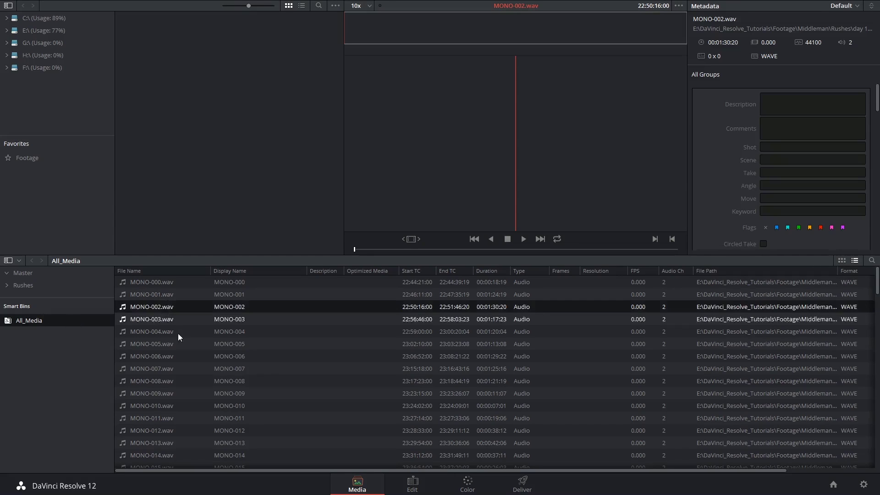
scroll(178, 333, "down", 15)
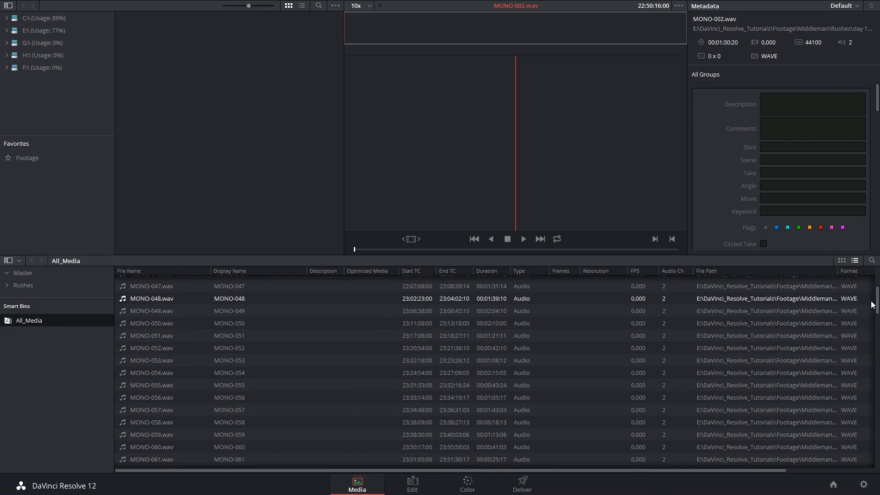
left_click_drag(876, 301, 877, 358)
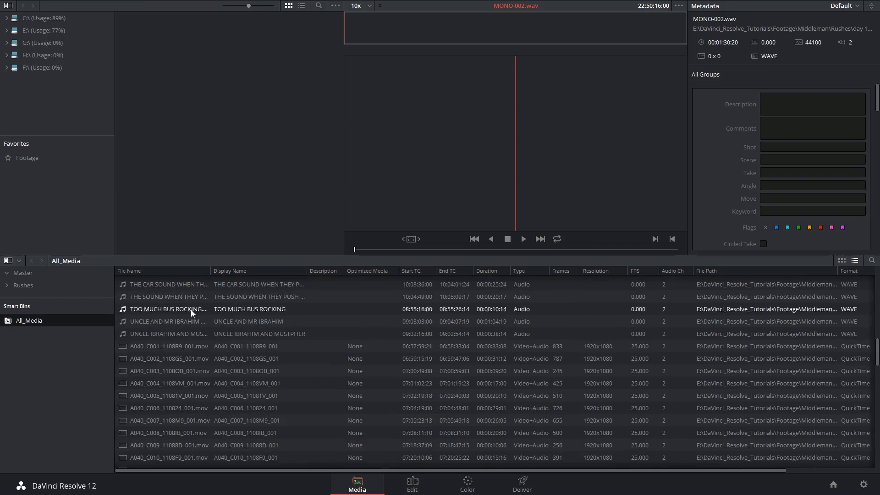
left_click(182, 360)
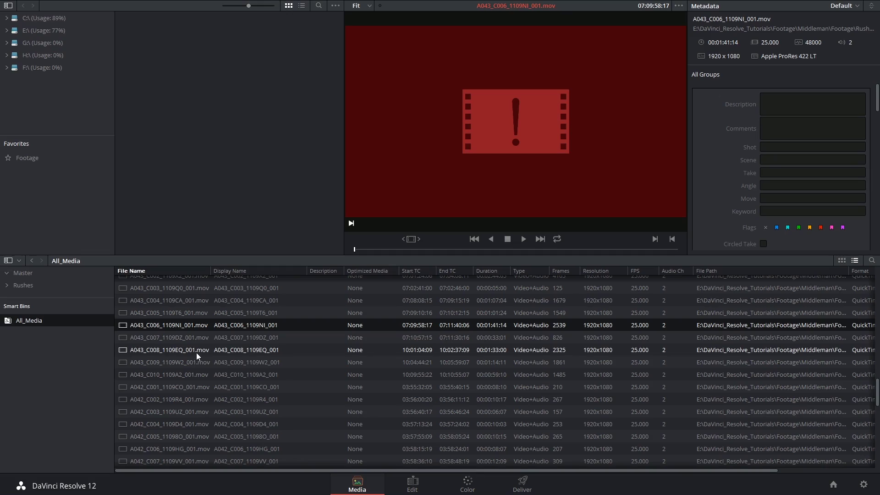
key("ctrl+a")
Change the clips' source folder from ...\Middleman\...\Rushes to ...\Middleman_Film\...\Rushes.
right_click(189, 336)
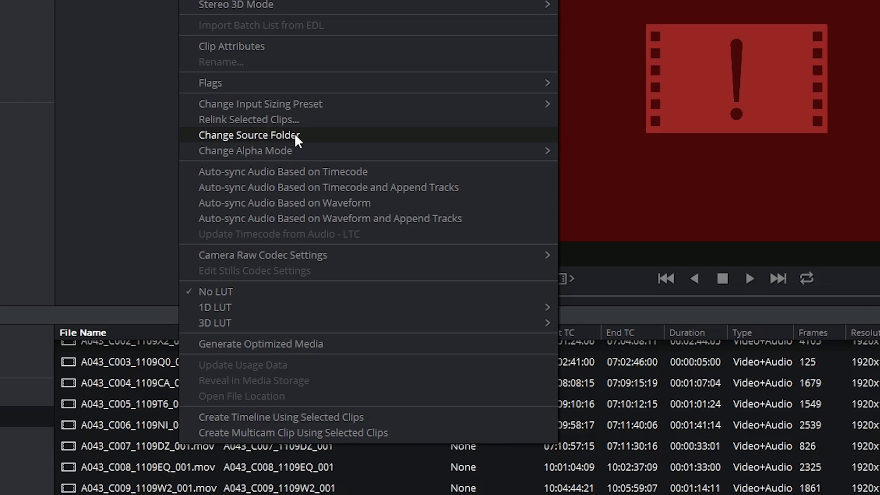
left_click(296, 135)
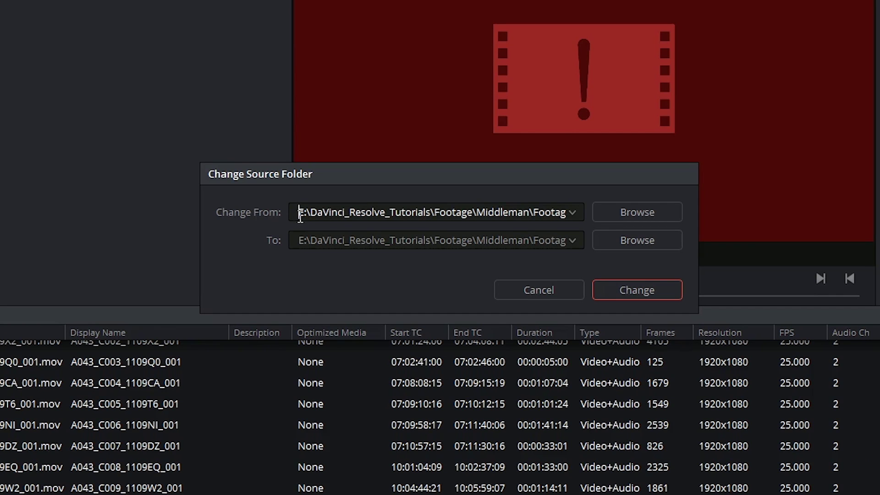
left_click_drag(300, 215, 631, 206)
left_click(489, 213)
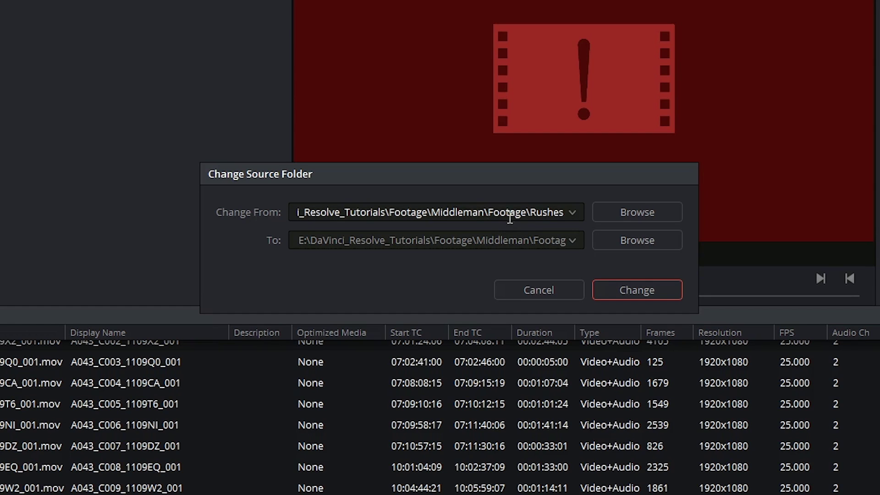
left_click_drag(531, 214, 595, 220)
left_click_drag(474, 236, 568, 239)
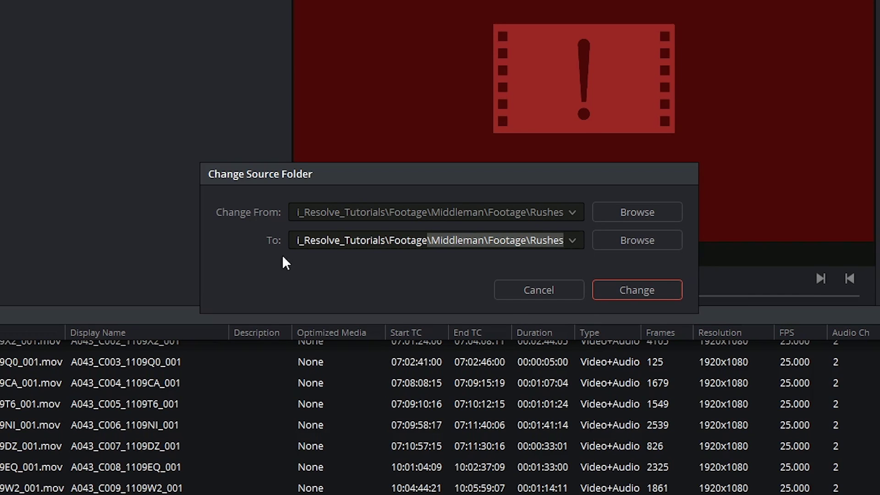
left_click(463, 240)
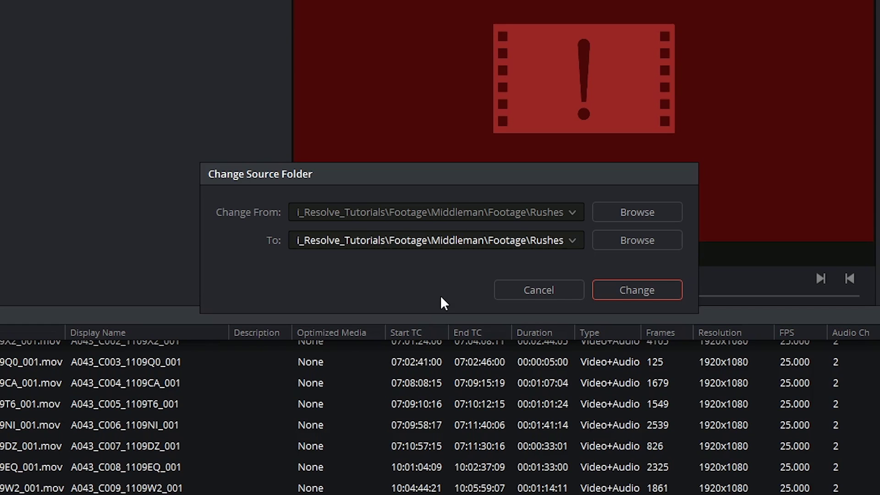
type("_Film")
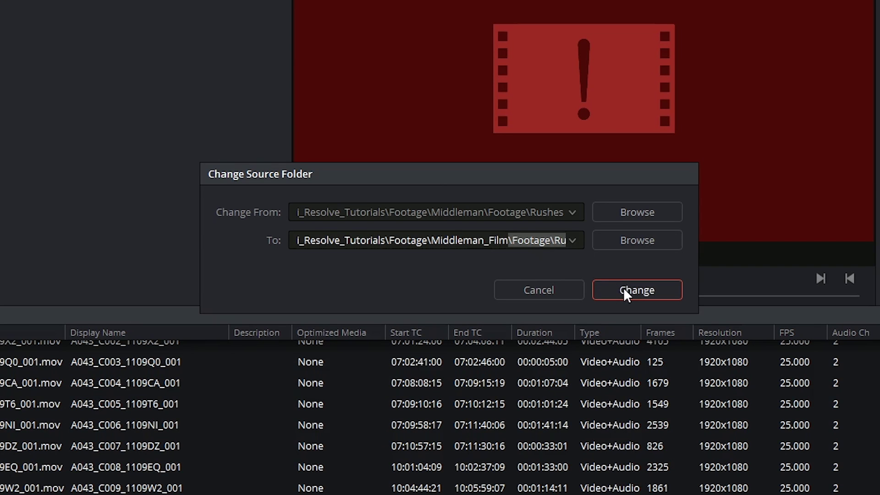
left_click(624, 288)
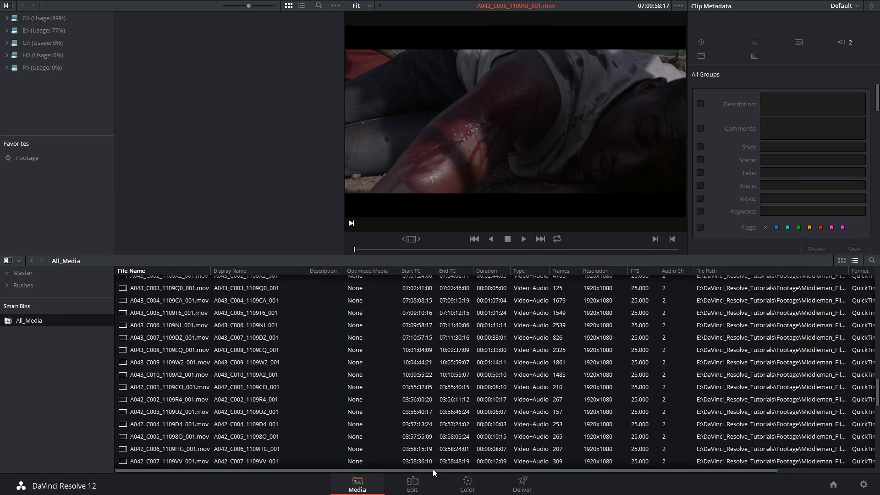
Widen the File Path column so each clip's full Footage\Middleman_Film path is readable.
left_click_drag(434, 472, 570, 475)
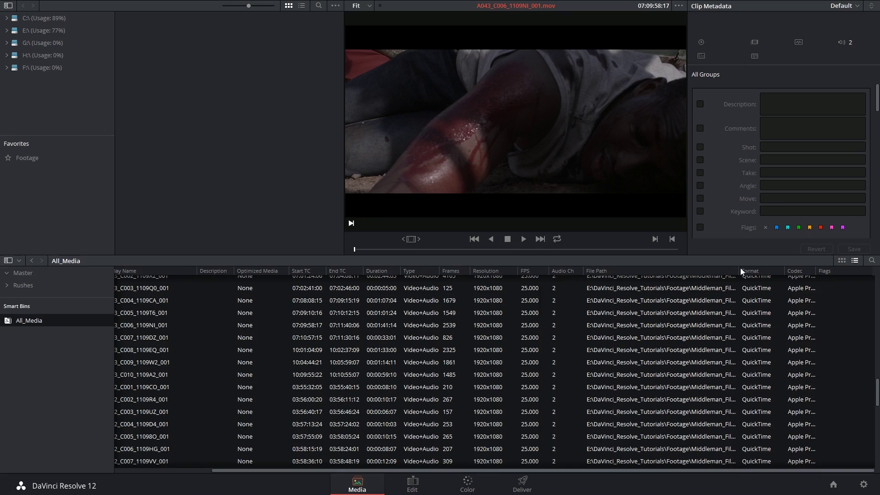
left_click_drag(740, 267, 877, 270)
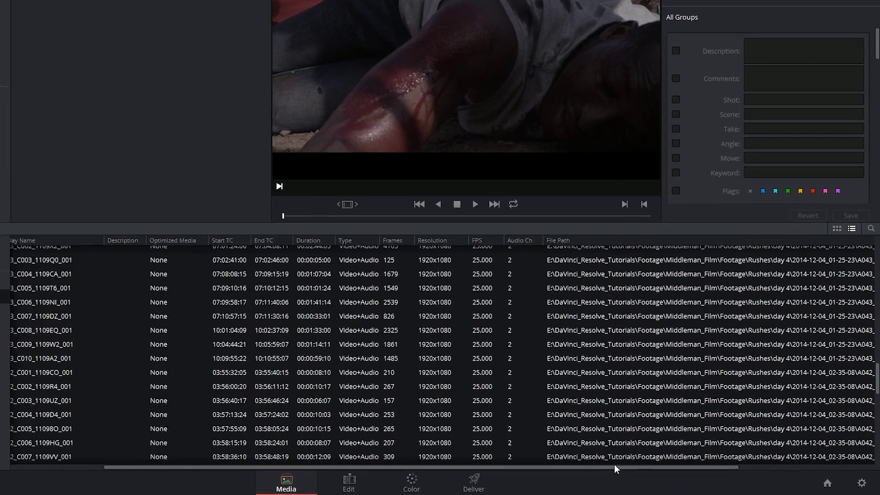
left_click_drag(653, 471, 809, 470)
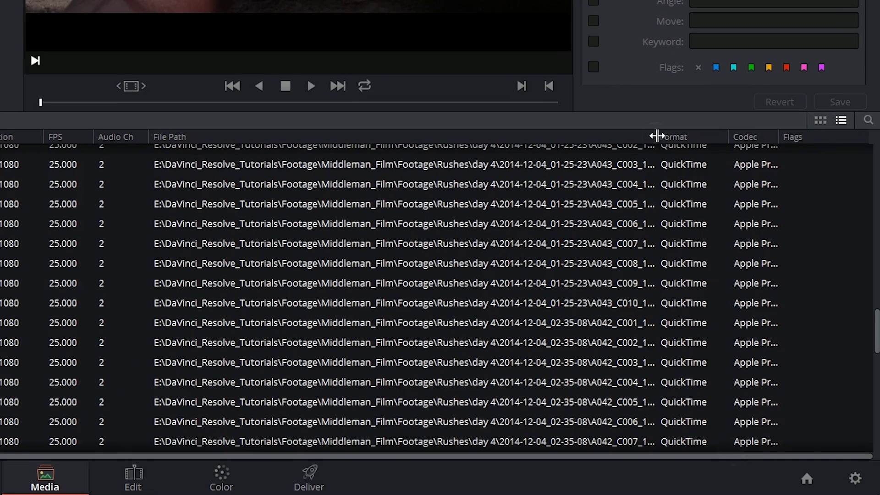
left_click_drag(688, 187, 834, 188)
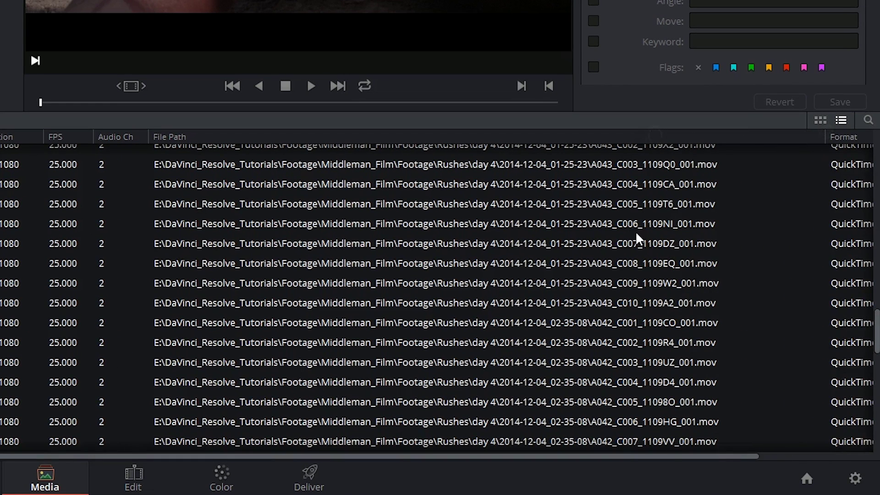
scroll(637, 259, "up", 4)
scroll(647, 321, "down", 3)
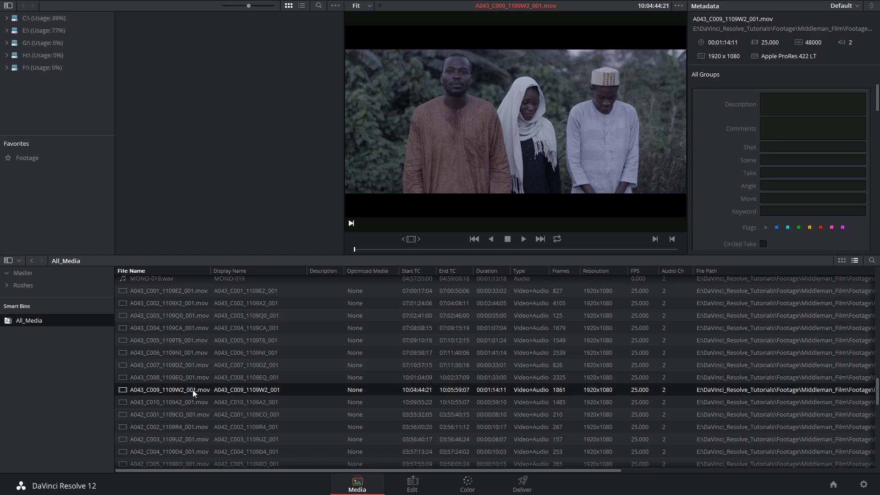
Select every clip in the bin and open the Change Source Folder dialog.
key("ctrl+a")
right_click(195, 390)
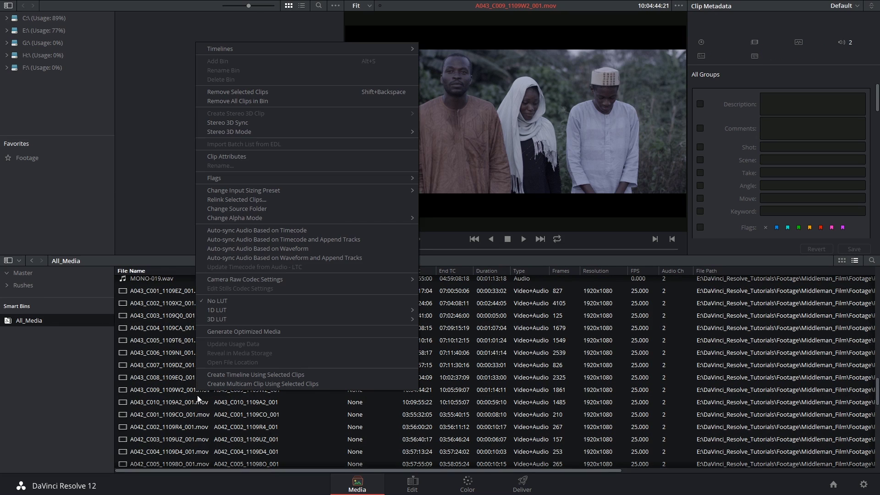
mouse_move(263, 220)
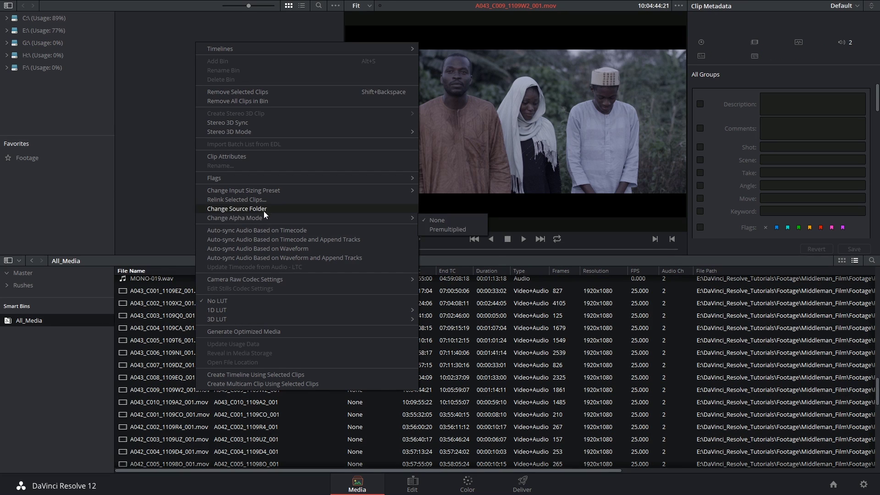
left_click(263, 209)
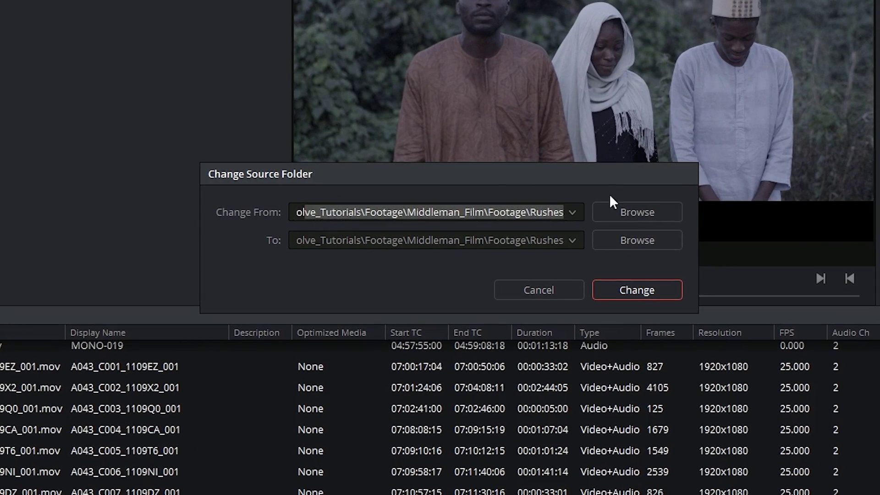
Trim Change From to E:\ and cut the destination path down to just the drive.
left_click(340, 205)
type("E:\\DaVinci_Resol")
left_click_drag(313, 212, 431, 212)
key("BackSpace")
left_click_drag(325, 240, 648, 240)
key("BackSpace")
left_click_drag(310, 240, 542, 239)
key("BackSpace")
key("Left")
key("Left")
key("BackSpace")
Enter F as the destination drive, apply the change, and check the new F:\ file paths.
type("F")
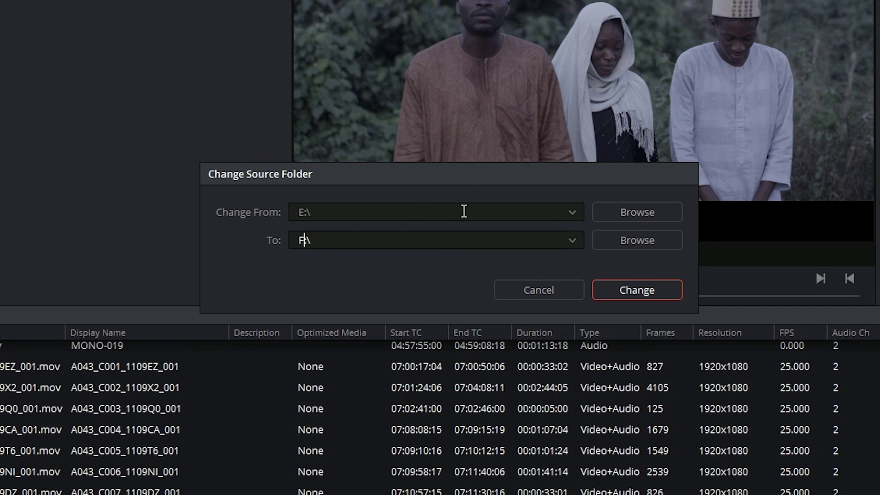
left_click(636, 291)
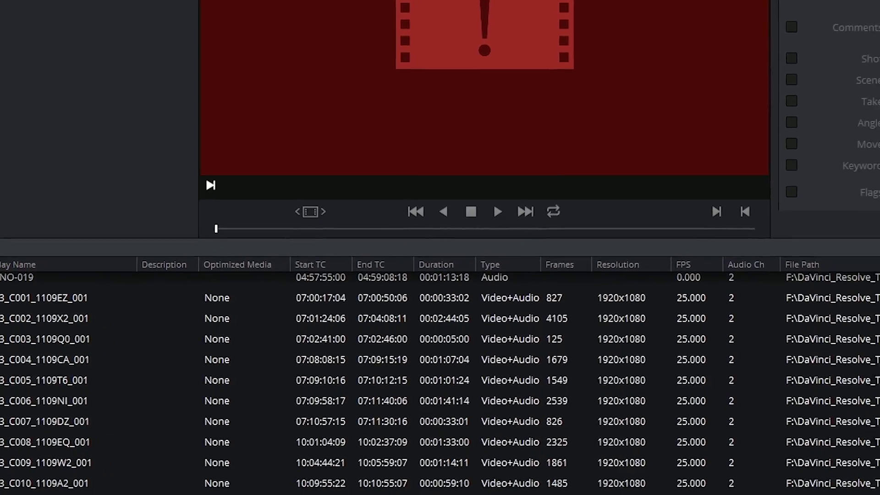
scroll(440, 367, "right", 10)
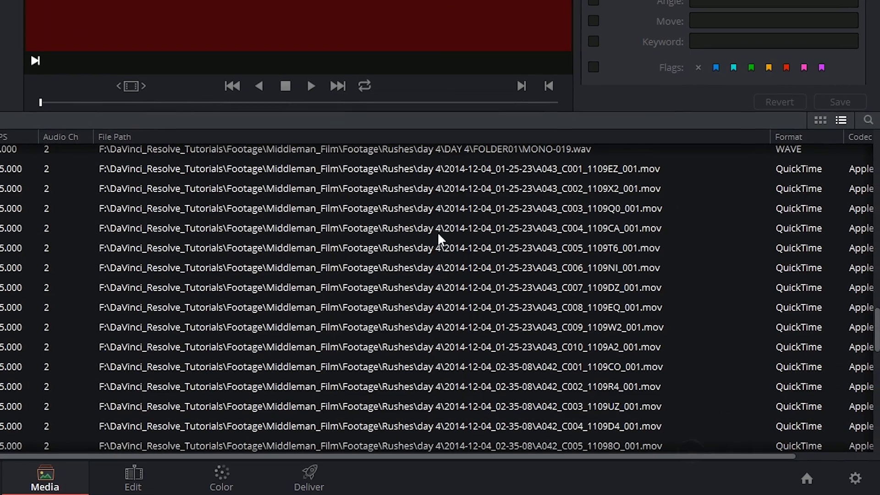